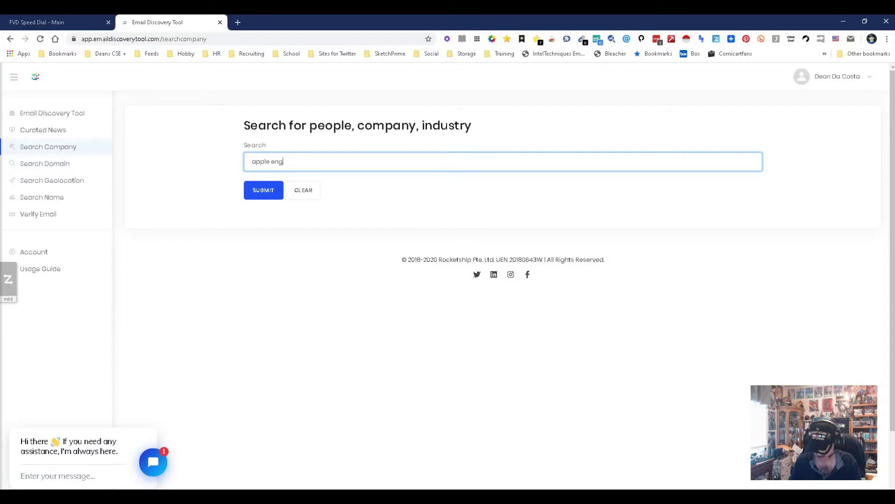
# Run the company search for "apple engineer" and look through the people listed in the results.
pyautogui.press('Return')
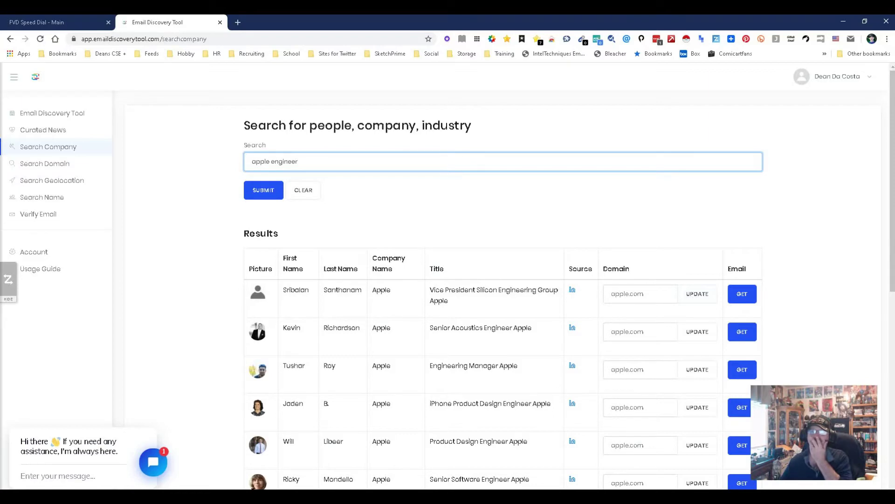
pyautogui.scroll(-4, 503, 280)
pyautogui.scroll(-2, 503, 280)
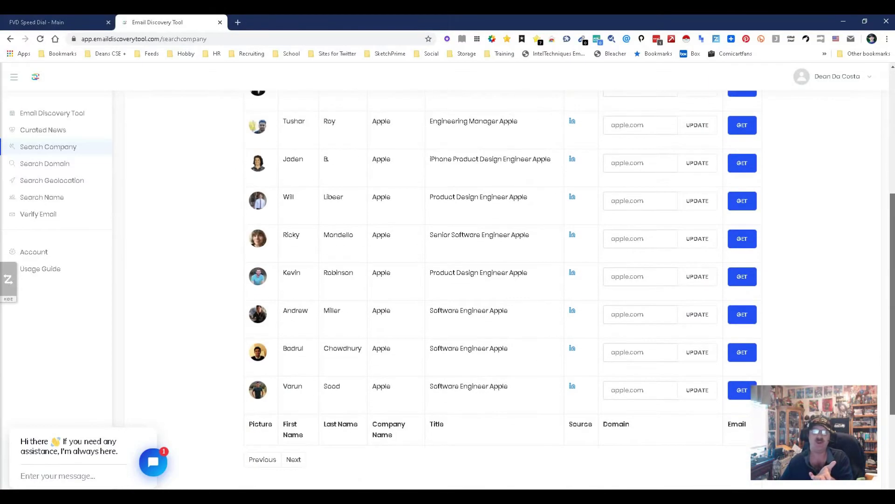
pyautogui.scroll(6, 503, 280)
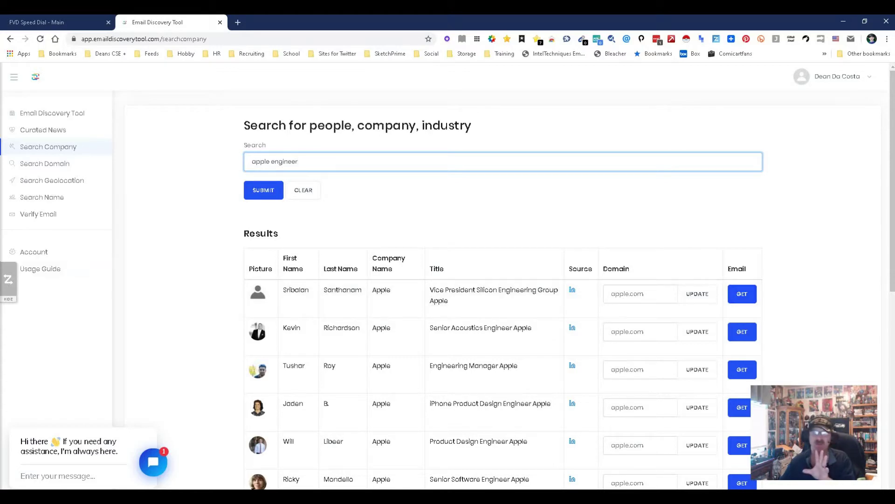
# Search for email addresses from the domain expedia.com and look through the addresses and source links.
pyautogui.click(44, 163)
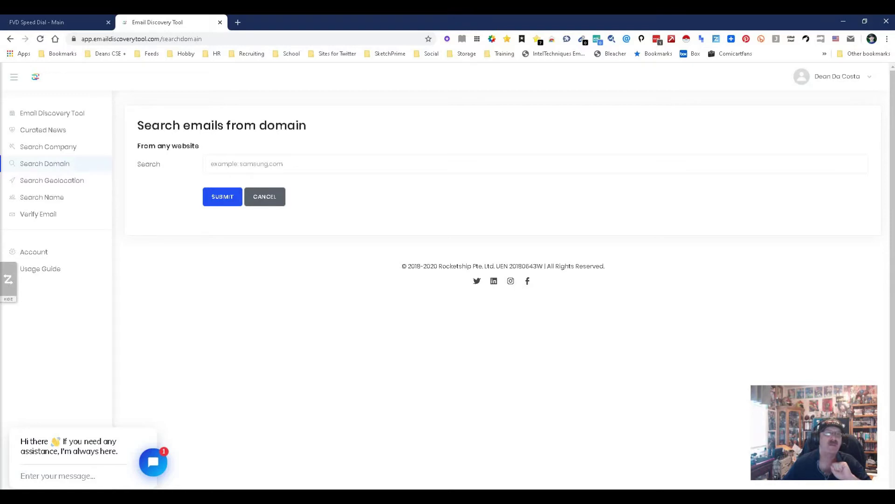
pyautogui.click(252, 164)
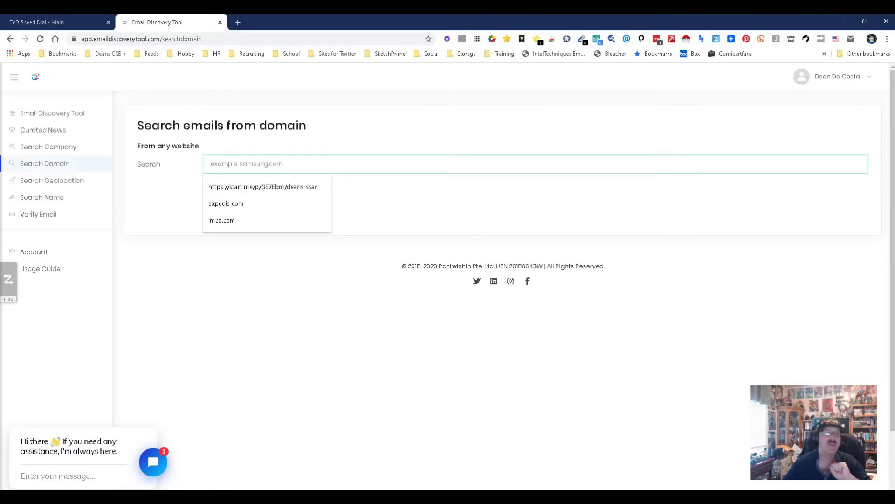
pyautogui.press('Down')
pyautogui.press('Down')
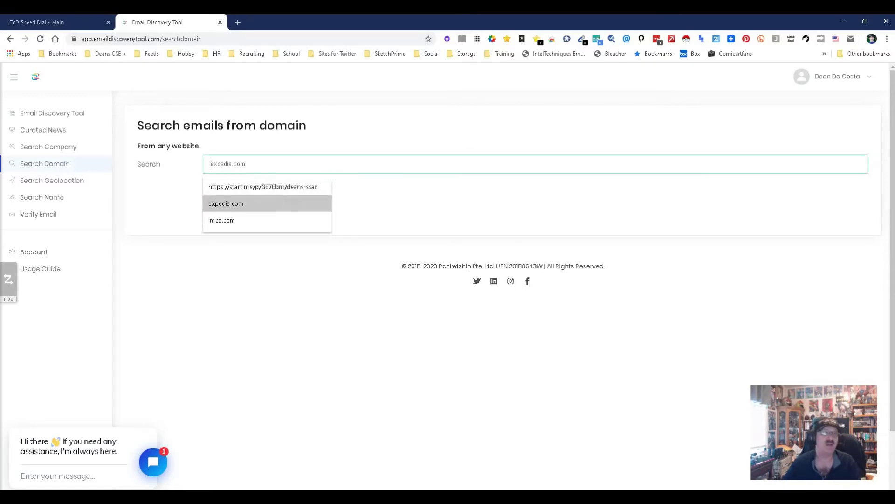
pyautogui.press('Return')
pyautogui.click(223, 197)
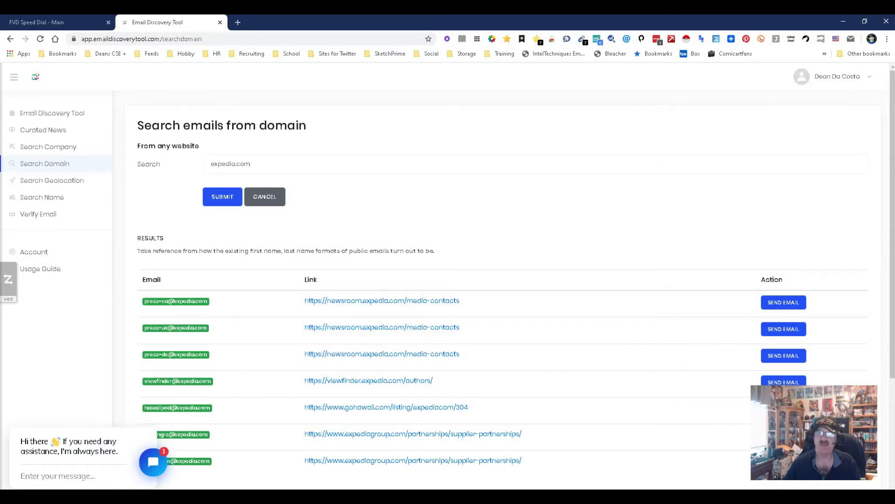
pyautogui.scroll(-4, 467, 355)
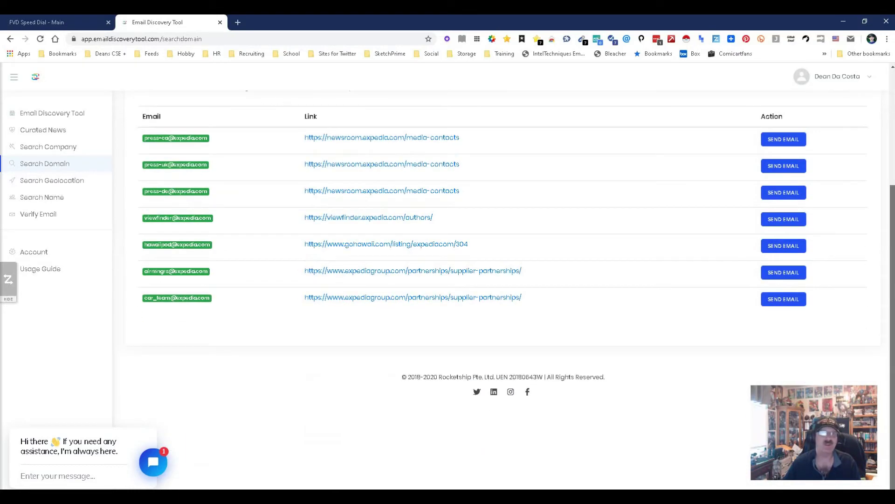
pyautogui.scroll(4, 466, 280)
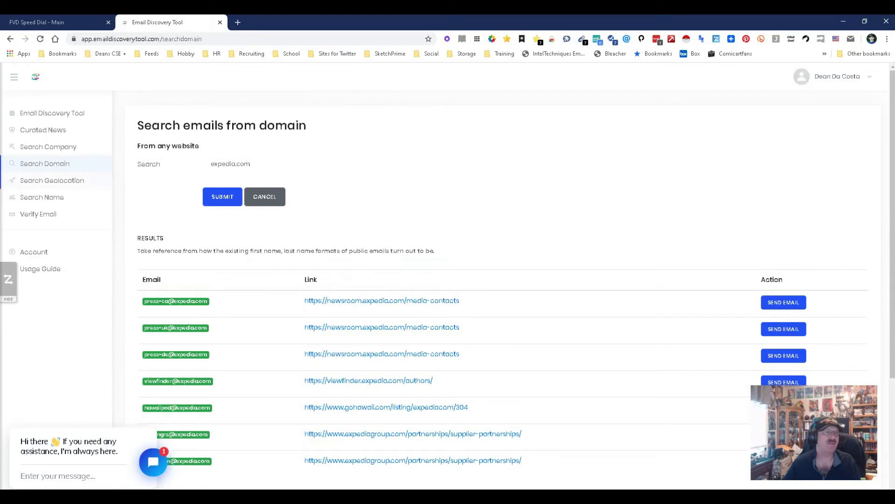
# View the geolocation search, the name search and the email verification forms in turn.
pyautogui.click(51, 180)
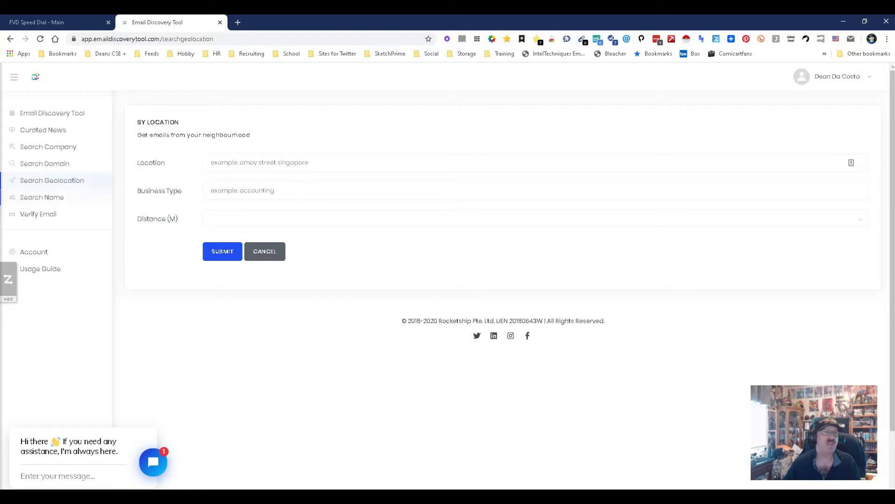
pyautogui.click(42, 198)
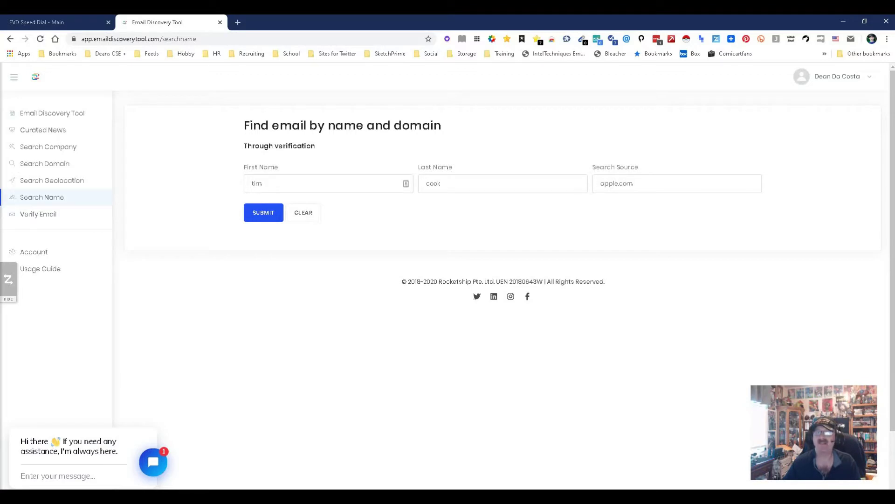
pyautogui.click(38, 214)
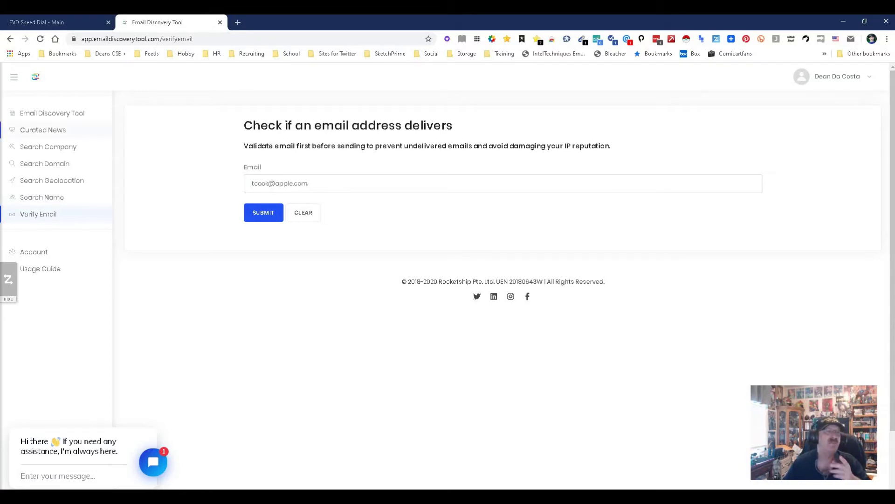
# Review the request quota and lookup counters on the dashboard, and view the curated news search form.
pyautogui.click(53, 113)
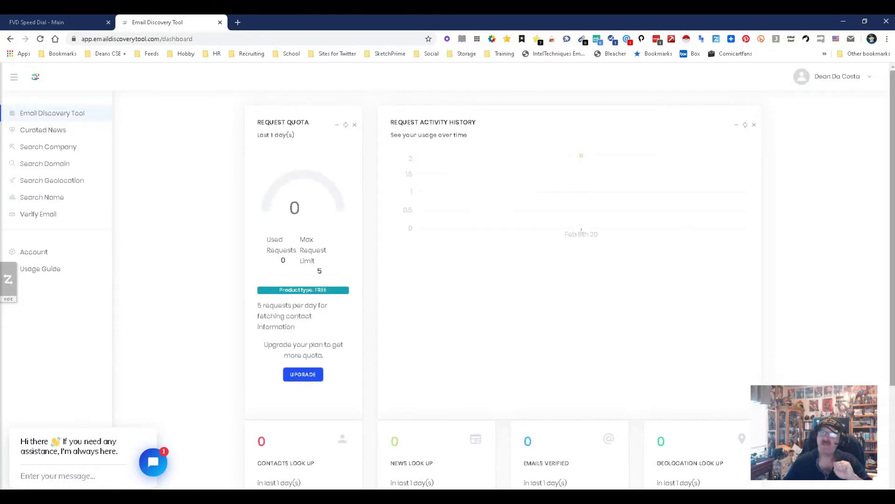
pyautogui.scroll(-3, 502, 280)
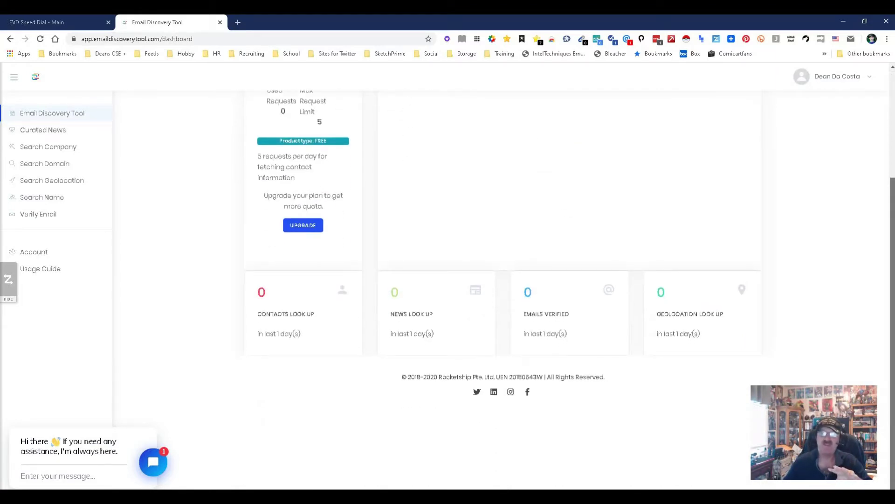
pyautogui.scroll(3, 501, 280)
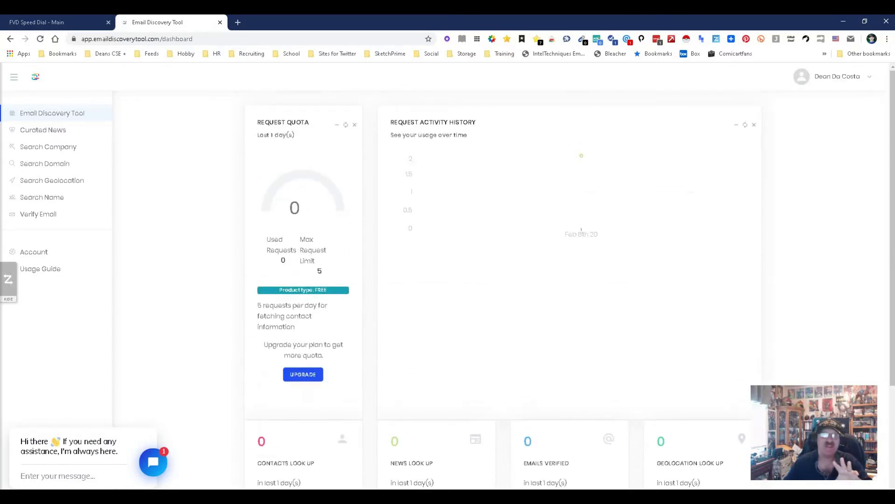
pyautogui.click(43, 130)
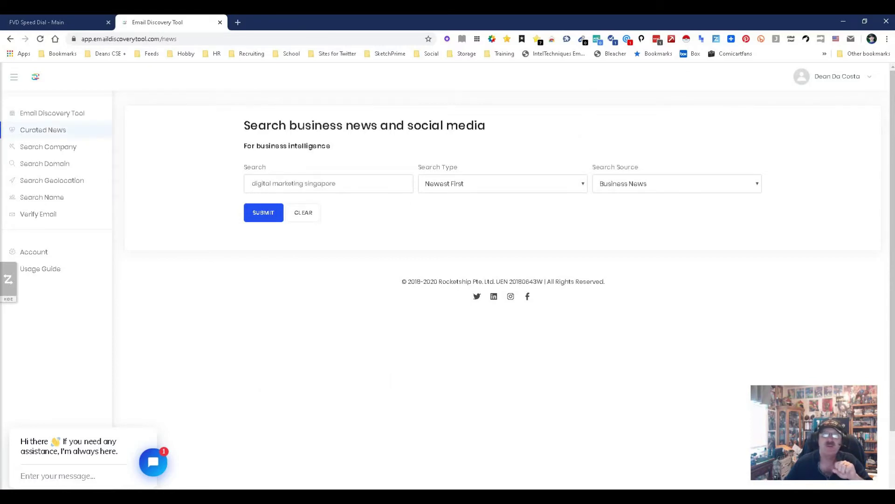
# Run a company search for the exact phrase "truck driver" in quotation marks.
pyautogui.click(48, 146)
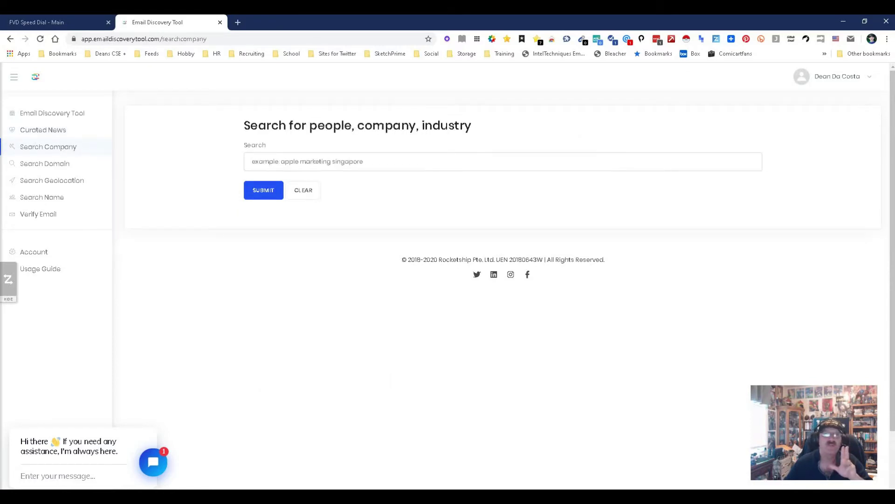
pyautogui.click(280, 161)
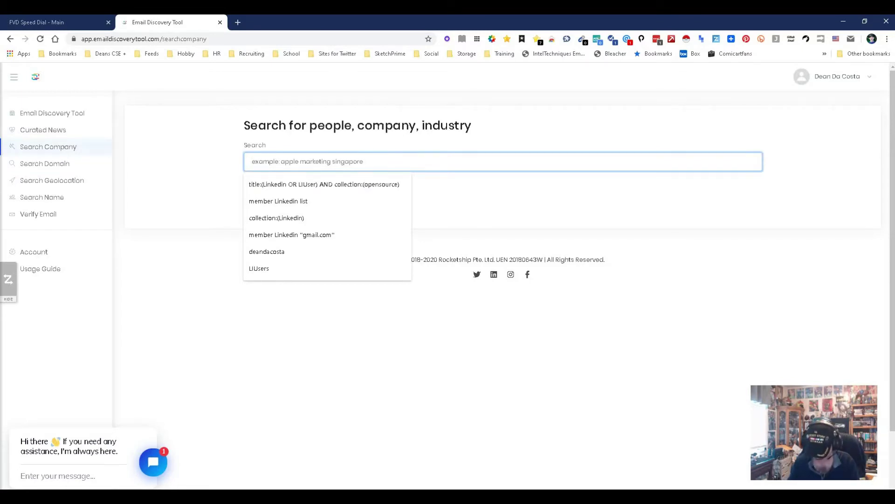
pyautogui.write('truck')
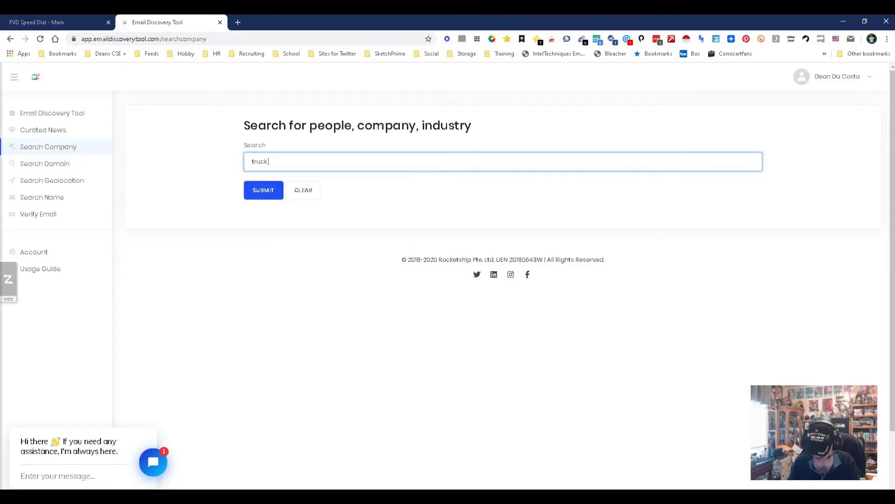
pyautogui.write(' driver')
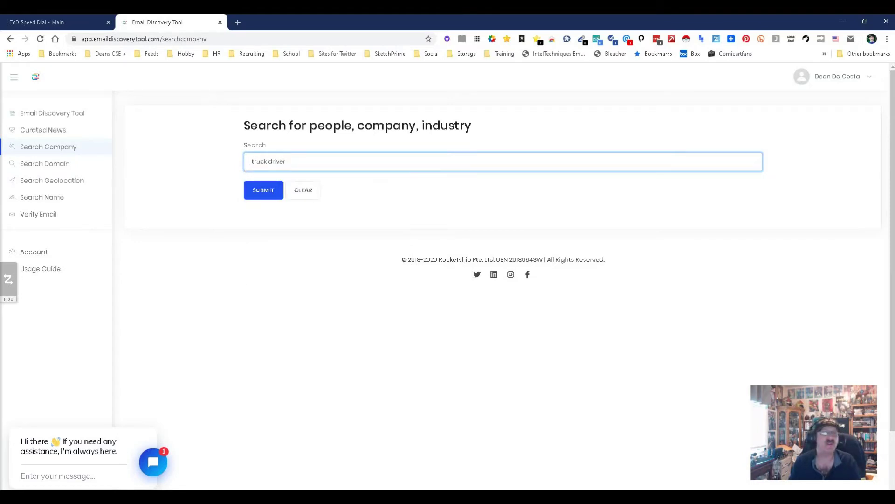
pyautogui.write("'")
pyautogui.write("'")
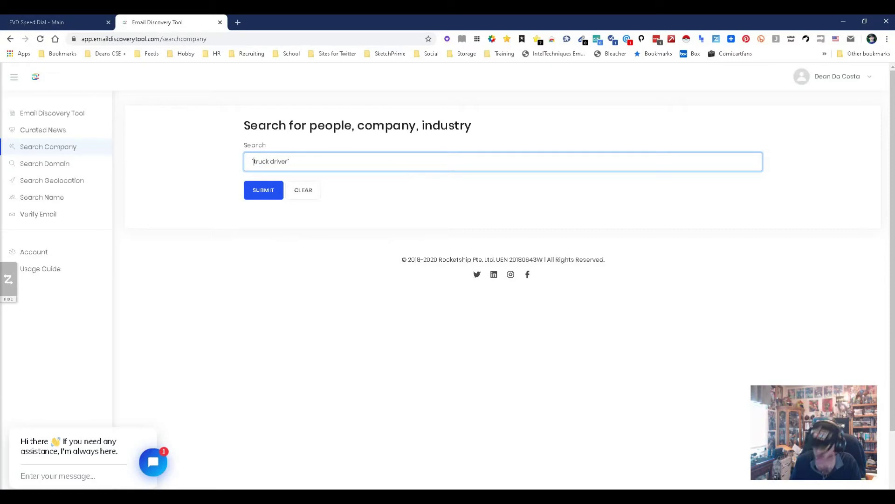
pyautogui.press('Return')
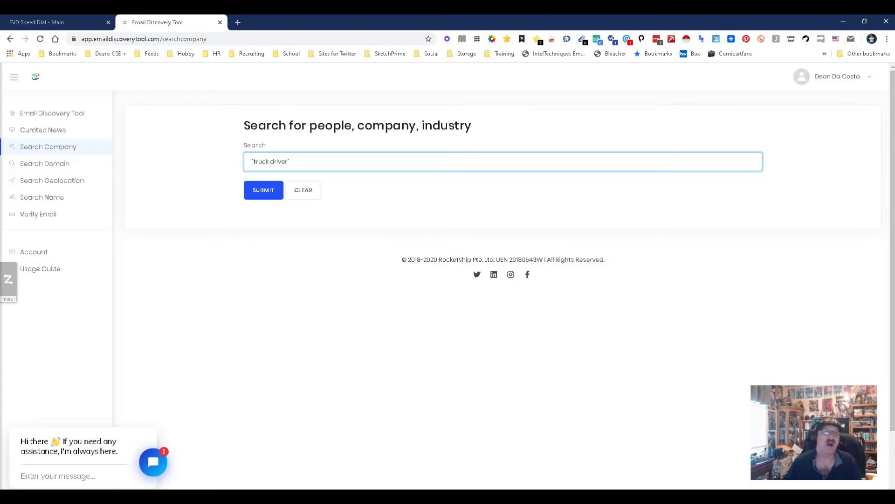
pyautogui.press('Return')
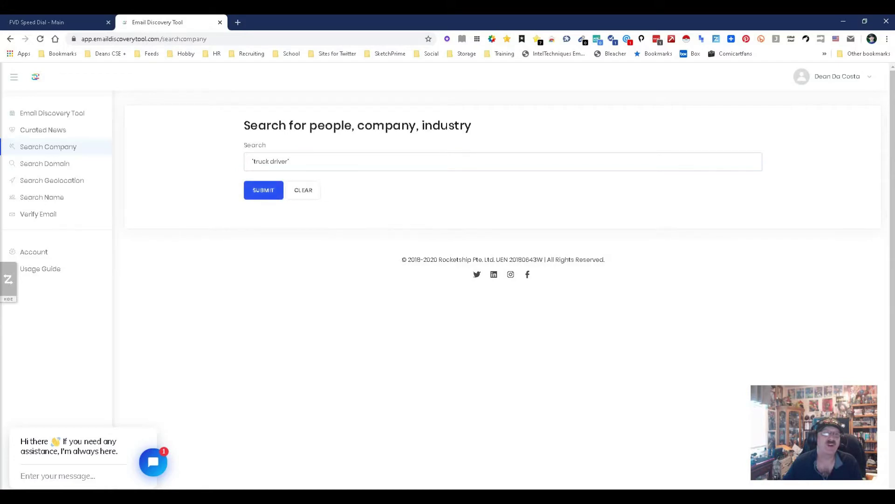
# Replace the company search query with driver and run the search.
pyautogui.tripleClick(270, 161)
pyautogui.press('BackSpace')
pyautogui.write('driver')
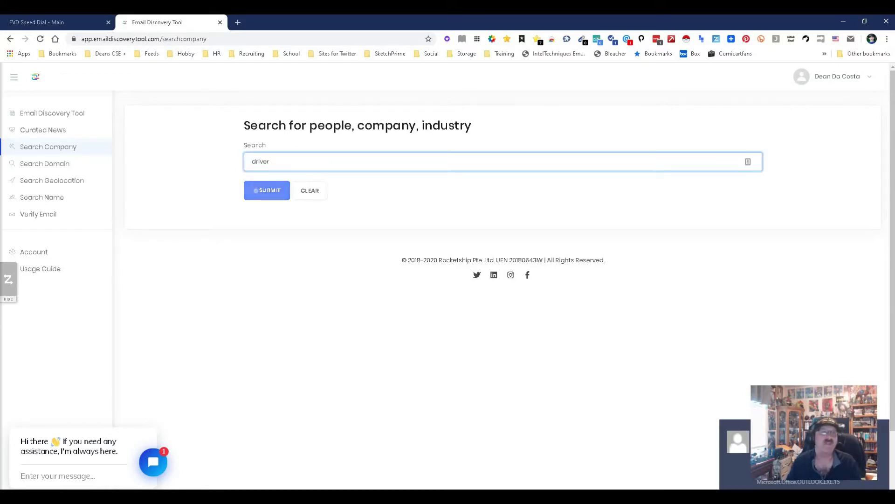
pyautogui.press('Return')
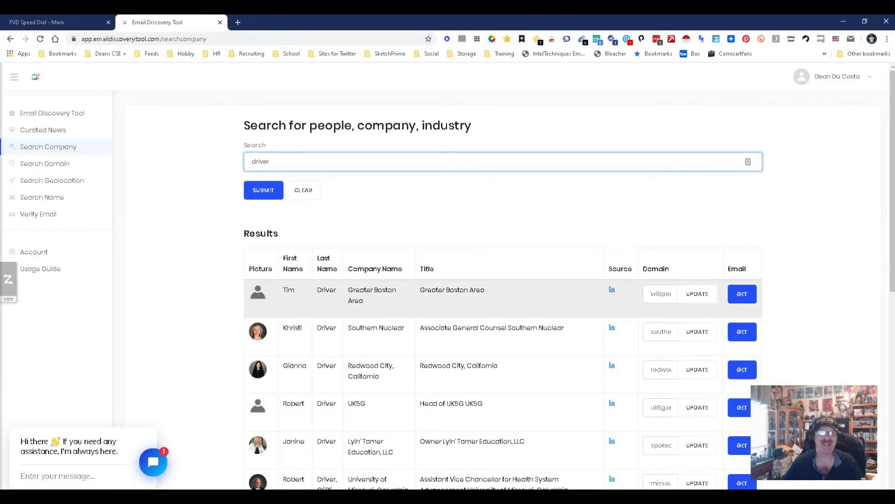
# Clear the query and run a company search for "amazon driver Seattle".
pyautogui.hotkey('ctrl', 'a')
pyautogui.press('BackSpace')
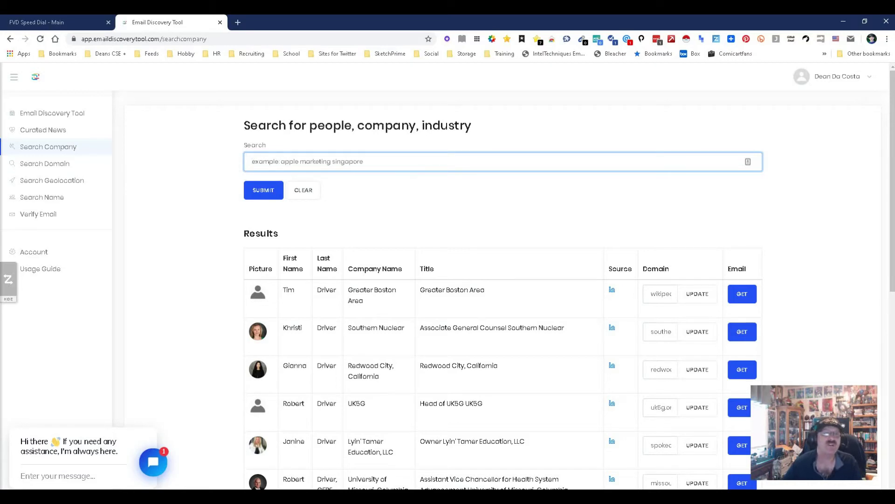
pyautogui.click(280, 162)
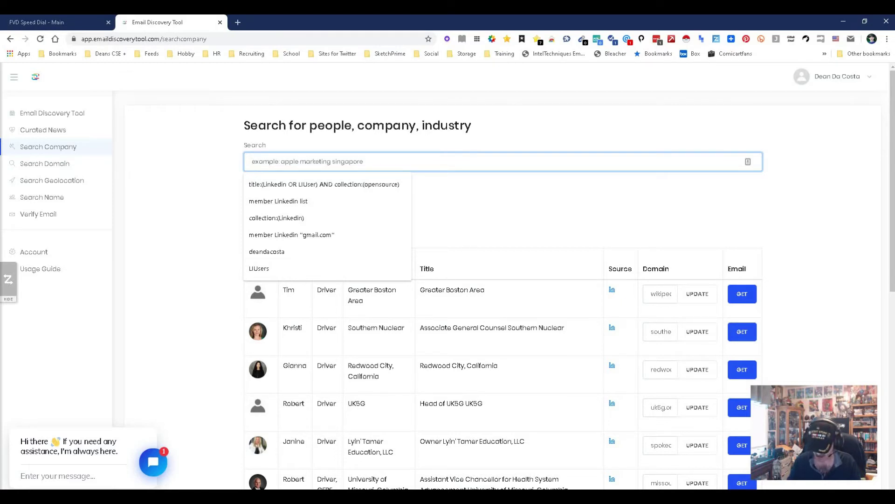
pyautogui.write('amazon dr')
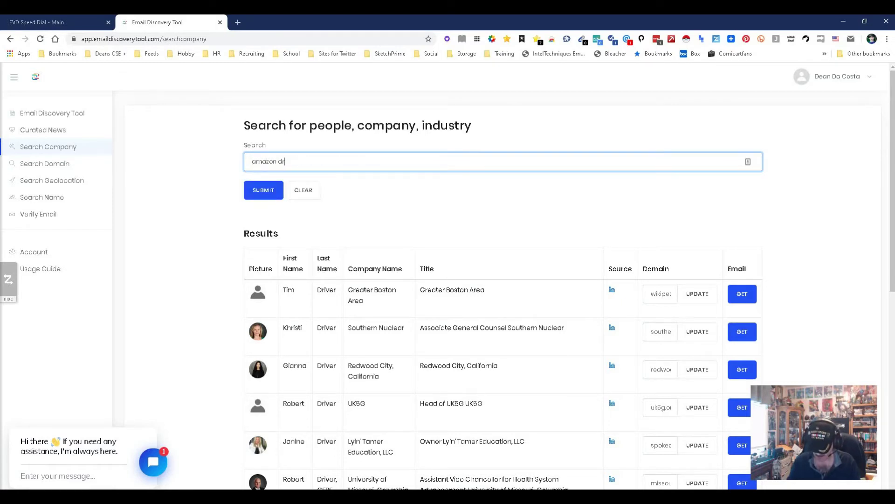
pyautogui.write('iver Seattle')
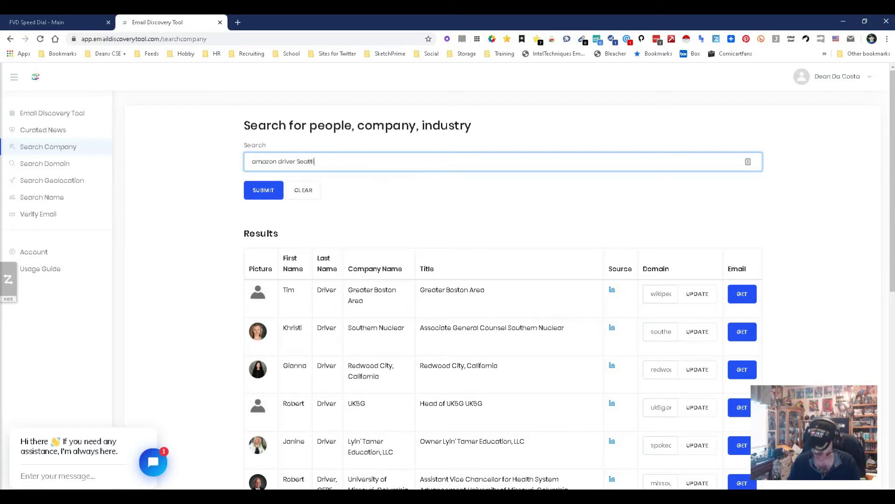
pyautogui.press('Return')
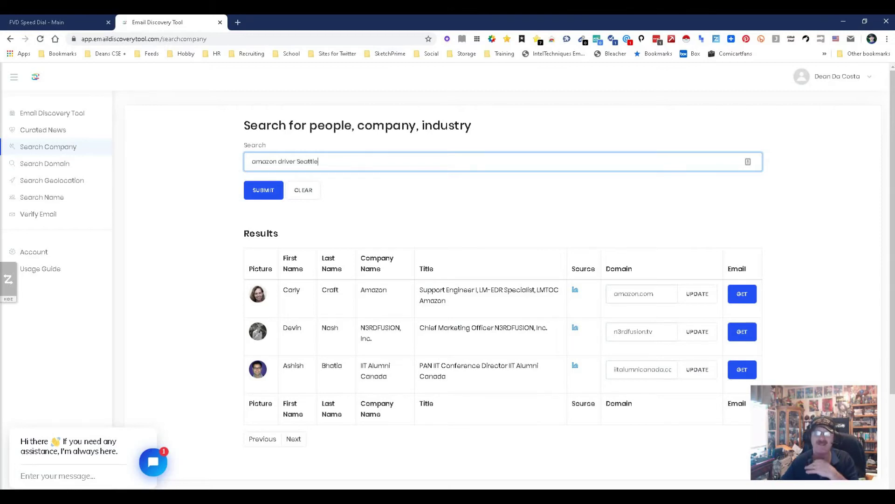
# Run a company search for "developer apple" and look through the listed people across the result pages.
pyautogui.hotkey('ctrl', 'a')
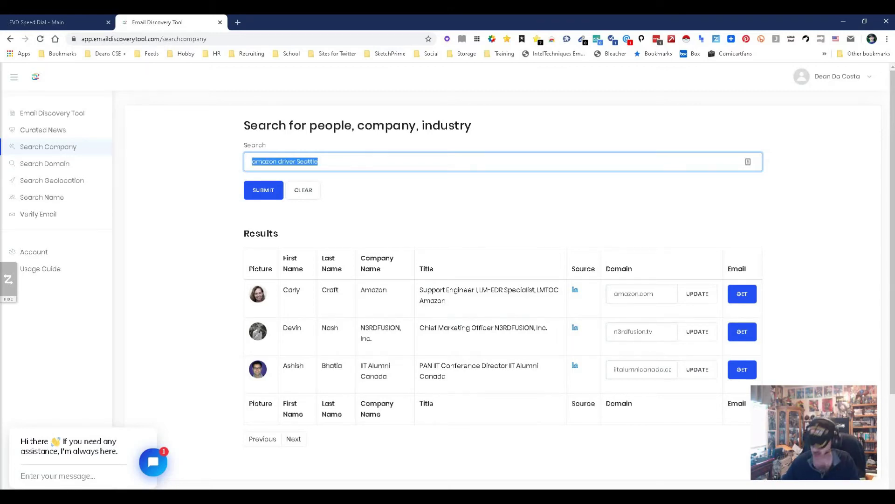
pyautogui.write('develoepr appl')
pyautogui.press('BackSpace')
pyautogui.press('BackSpace')
pyautogui.press('BackSpace')
pyautogui.press('BackSpace')
pyautogui.press('BackSpace')
pyautogui.press('BackSpace')
pyautogui.press('BackSpace')
pyautogui.press('BackSpace')
pyautogui.press('BackSpace')
pyautogui.write('oper apple')
pyautogui.press('Return')
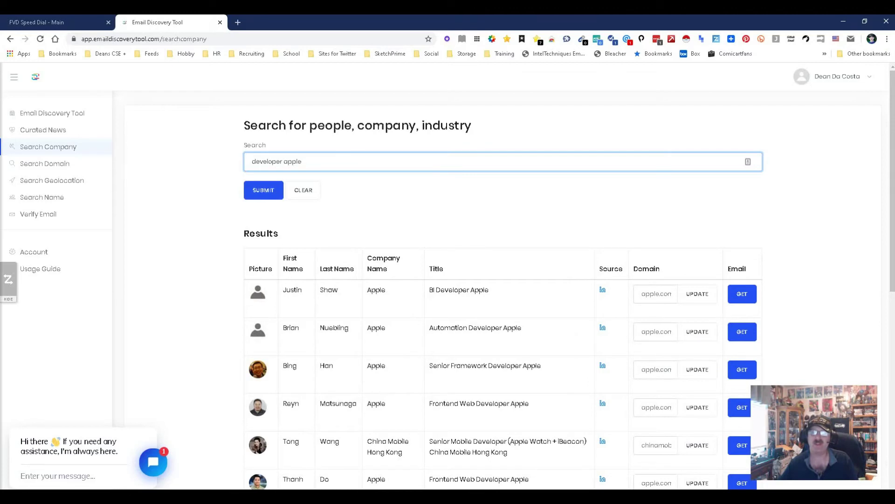
pyautogui.scroll(-2, 503, 289)
pyautogui.scroll(-6, 502, 289)
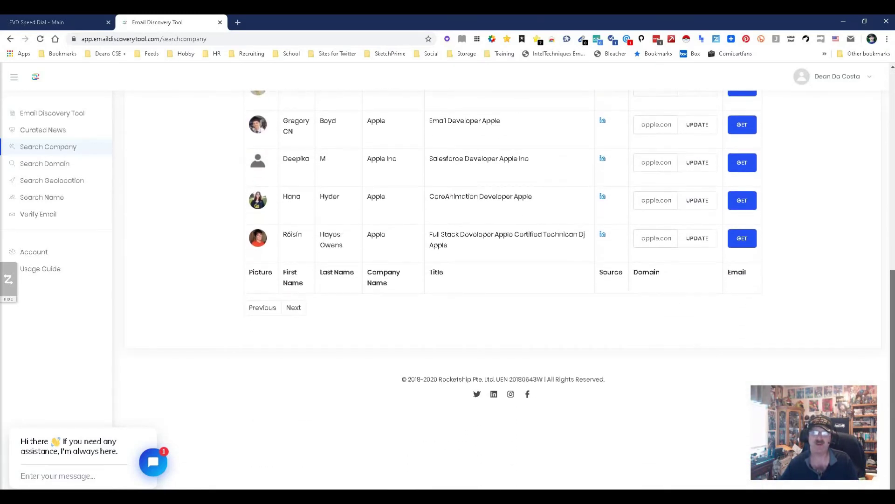
pyautogui.scroll(5, 294, 310)
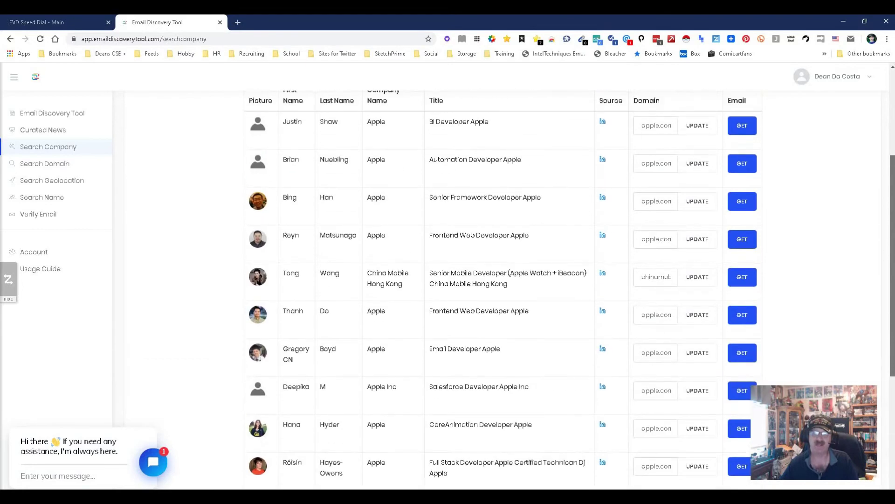
pyautogui.scroll(-5, 294, 310)
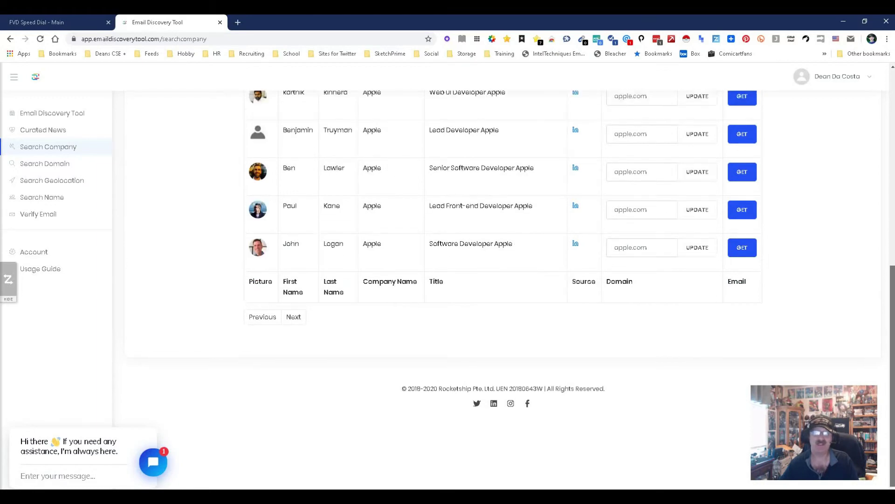
# Review the titles, companies and domains of the people listed in the "developer apple" company search results.
pyautogui.scroll(7, 503, 289)
pyautogui.scroll(-2, 503, 290)
pyautogui.scroll(1, 503, 289)
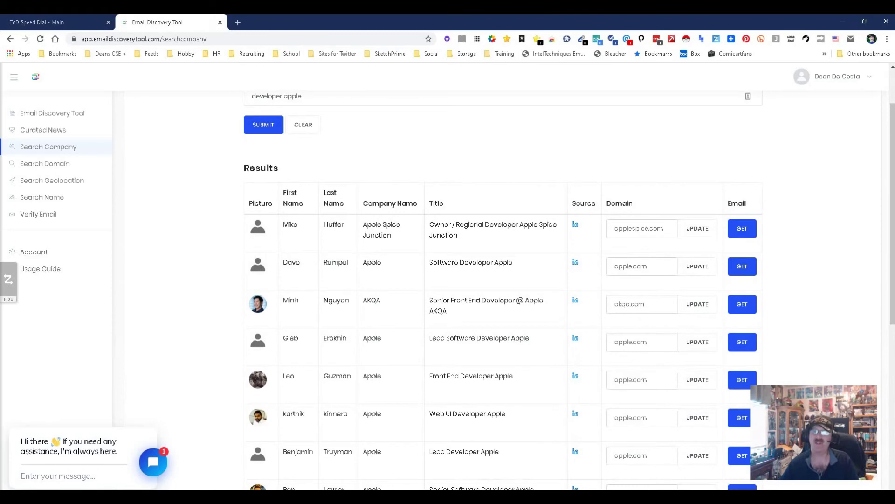
pyautogui.scroll(-7, 503, 290)
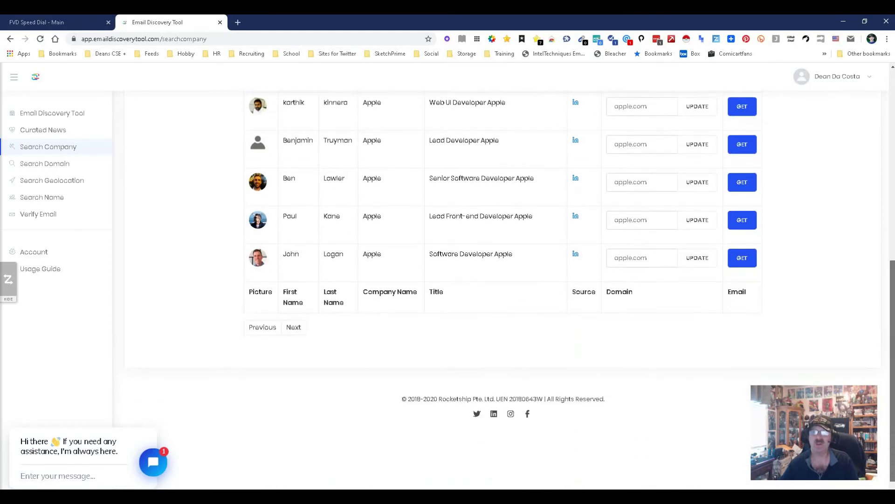
pyautogui.scroll(8, 503, 289)
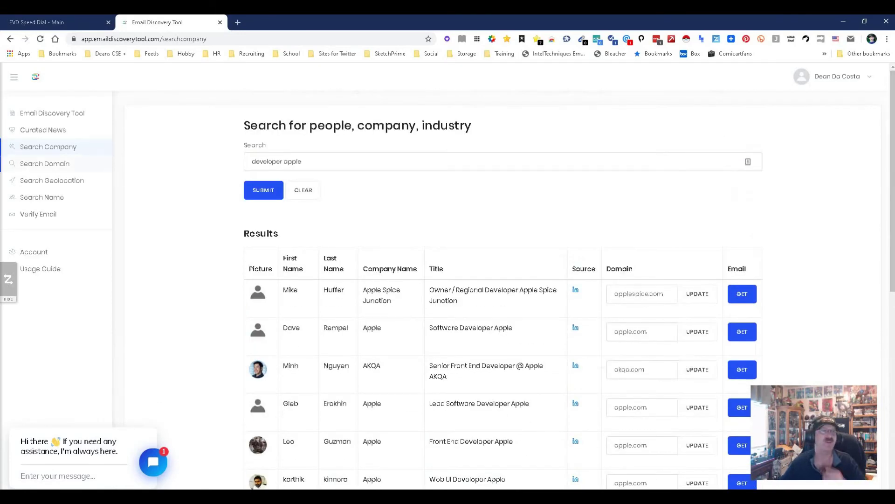
# View the domain search and email verification pages, and return to the company search page.
pyautogui.click(45, 164)
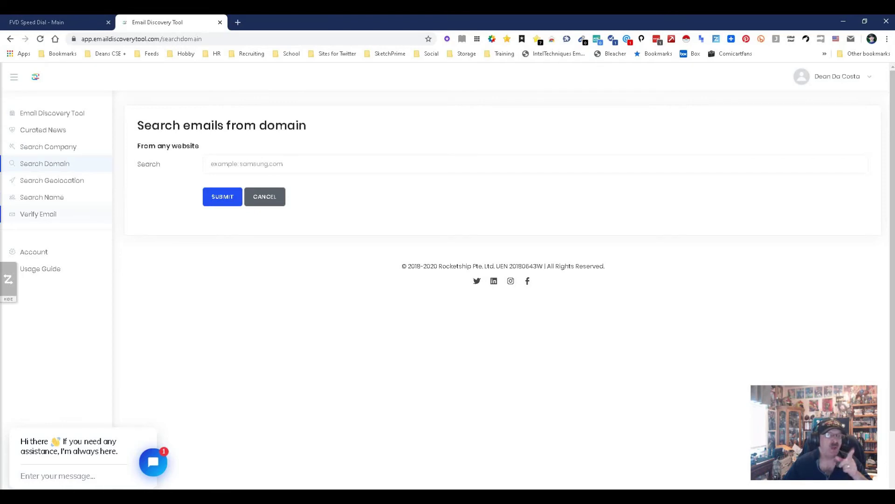
pyautogui.click(38, 214)
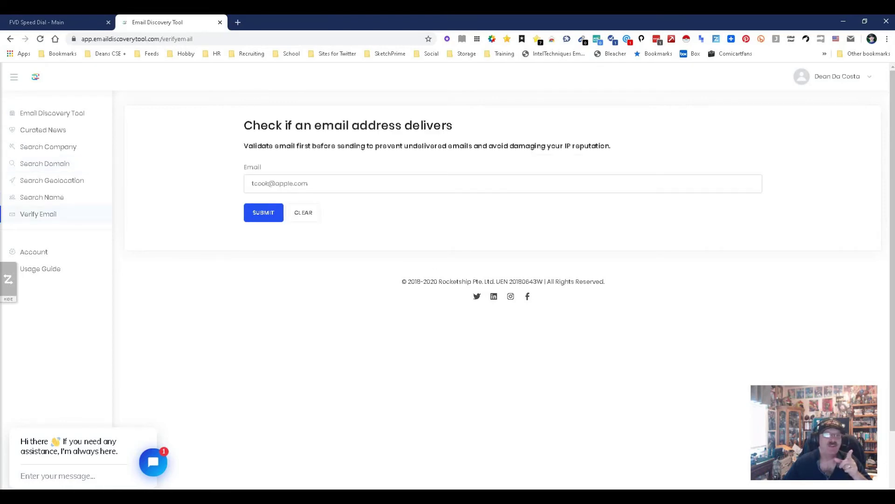
pyautogui.click(48, 147)
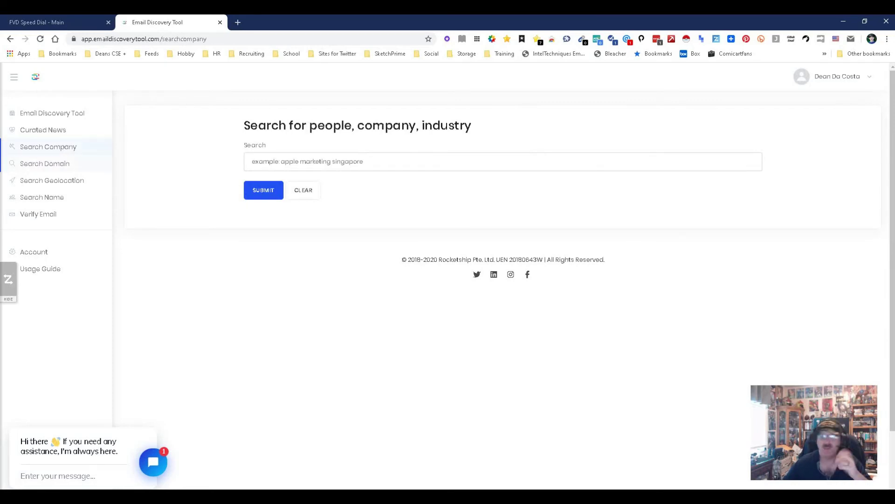
# Run a domain search for expedia.com and look through the listed email addresses and source links.
pyautogui.click(45, 164)
pyautogui.click(243, 164)
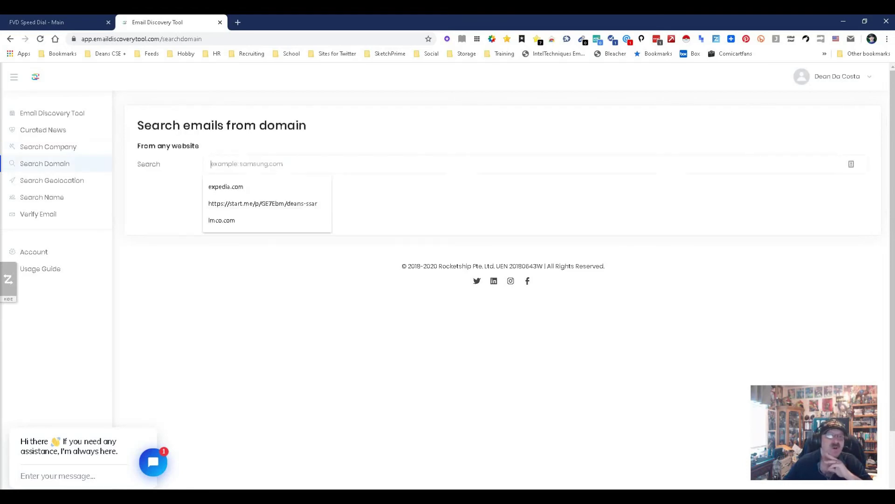
pyautogui.click(226, 186)
pyautogui.press('Return')
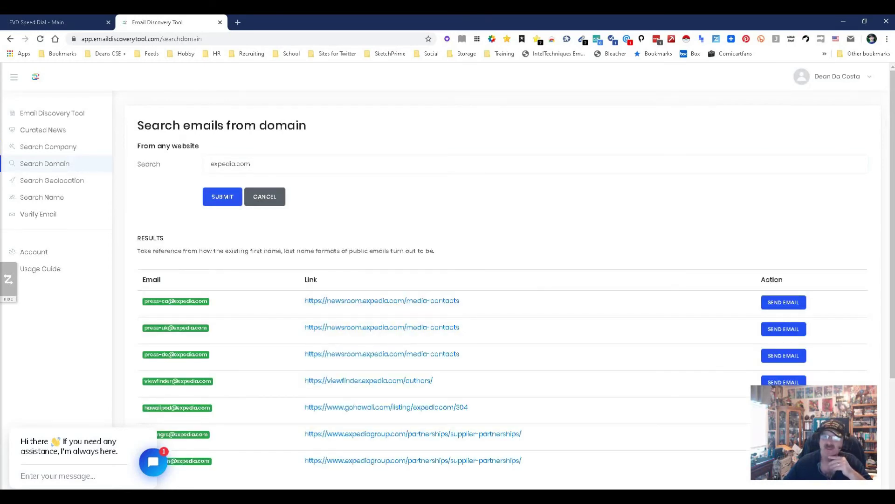
pyautogui.scroll(-3, 501, 280)
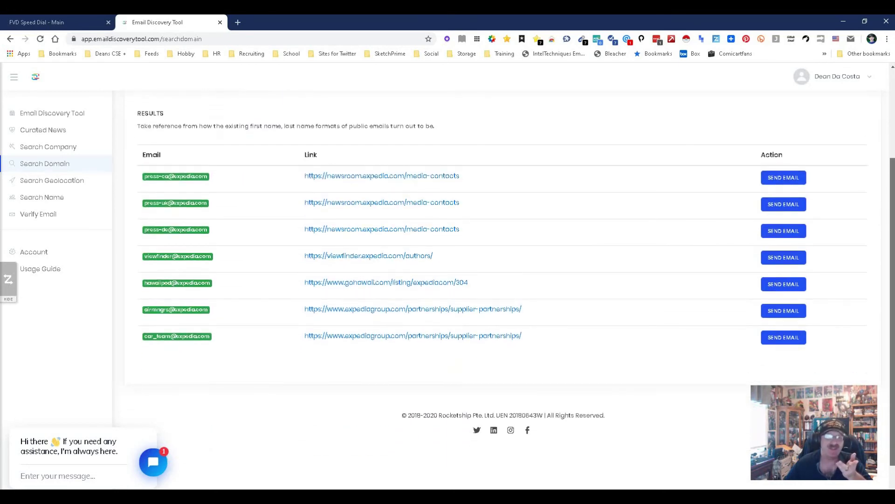
pyautogui.scroll(-1, 501, 257)
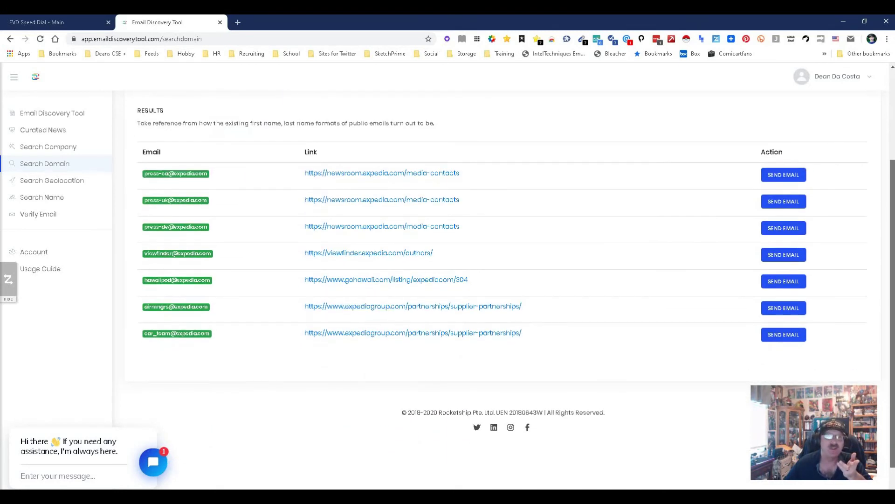
pyautogui.scroll(3, 502, 280)
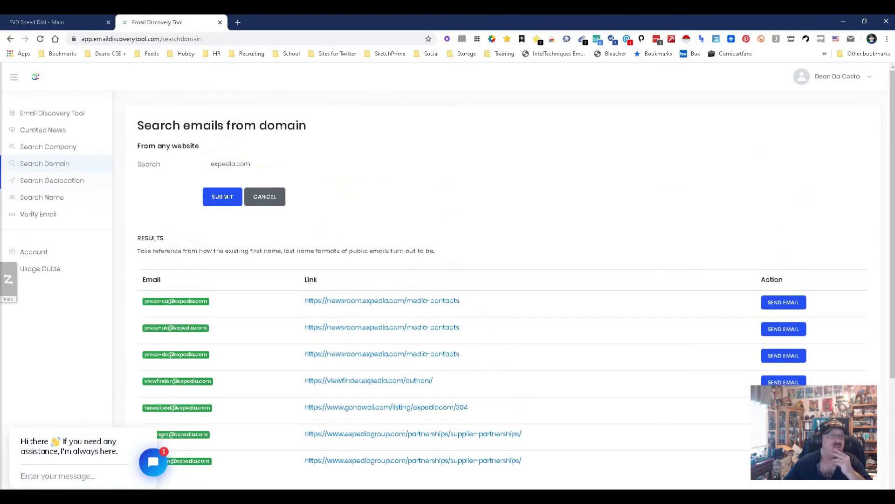
# Submit a geolocation search for the Software business type in Seattle within a distance of 10 KM.
pyautogui.click(51, 180)
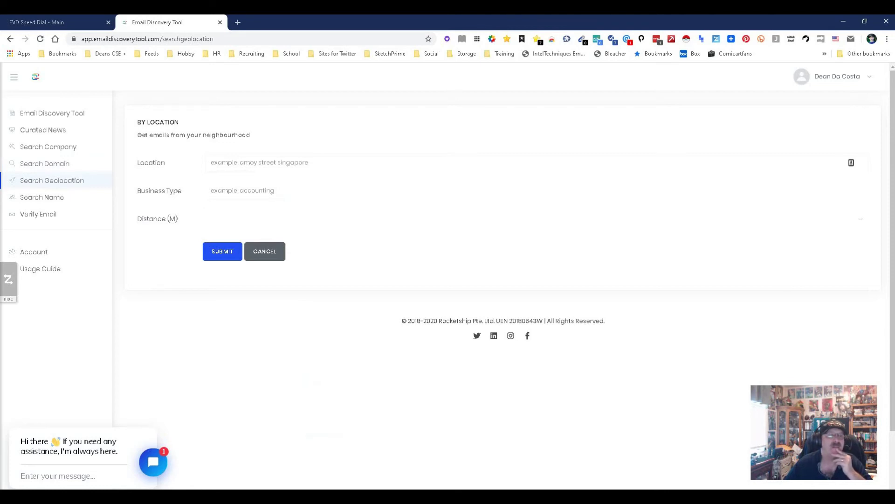
pyautogui.click(260, 162)
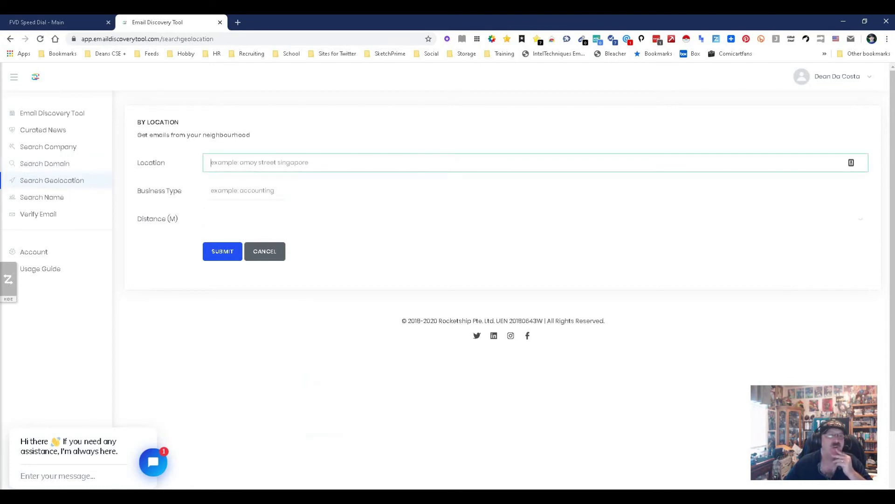
pyautogui.write('Seattle')
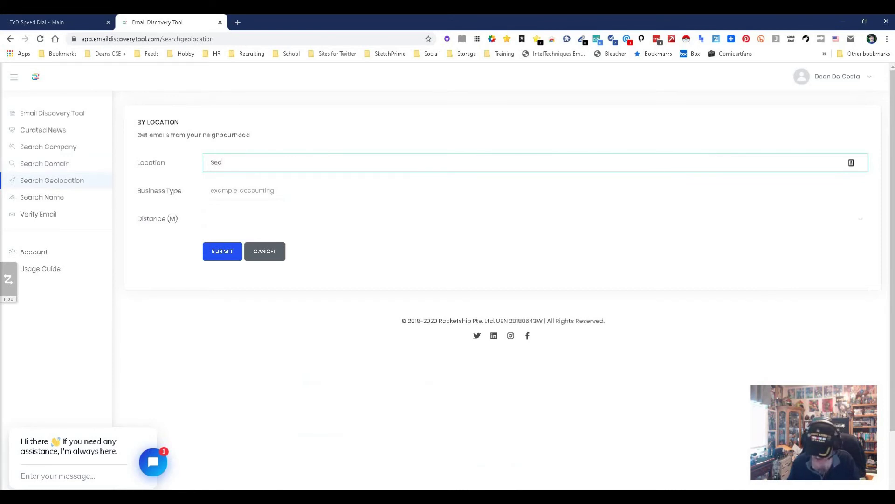
pyautogui.press('Tab')
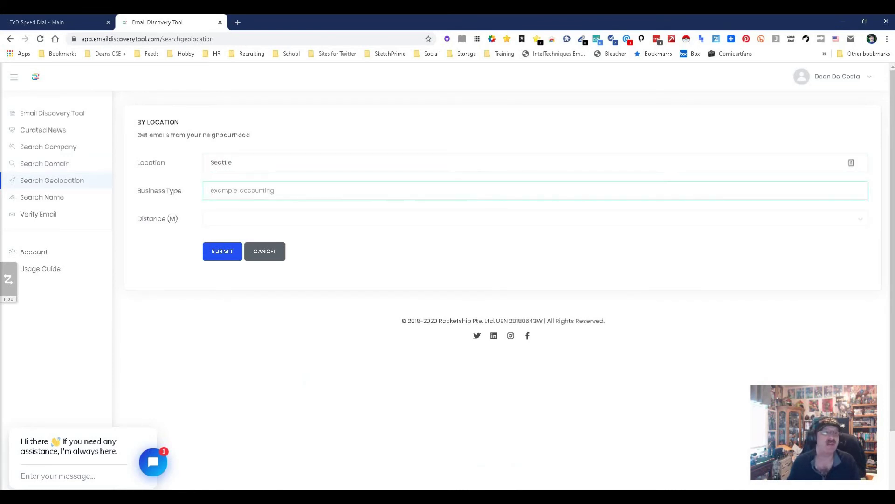
pyautogui.write('Software')
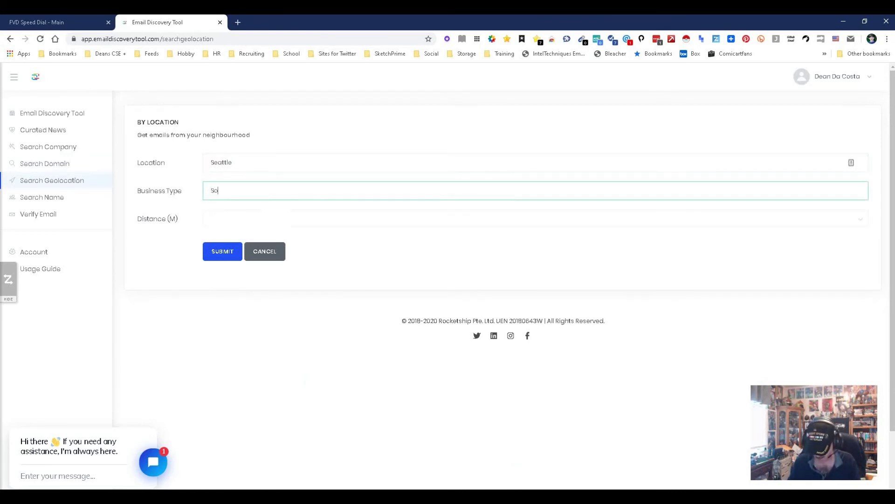
pyautogui.press('Tab')
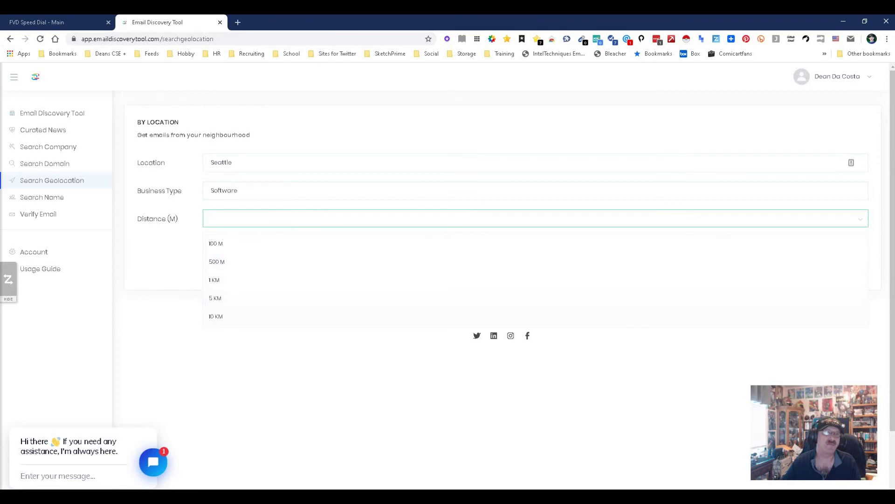
pyautogui.click(216, 316)
pyautogui.click(223, 251)
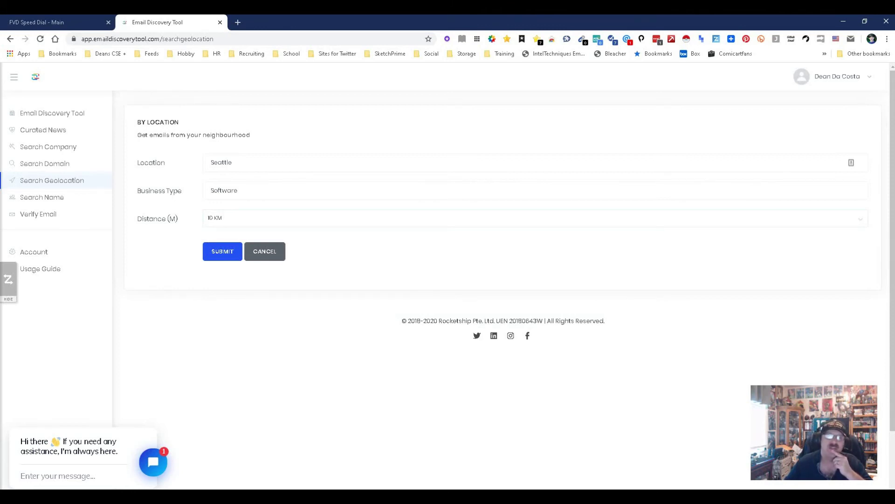
pyautogui.click(222, 251)
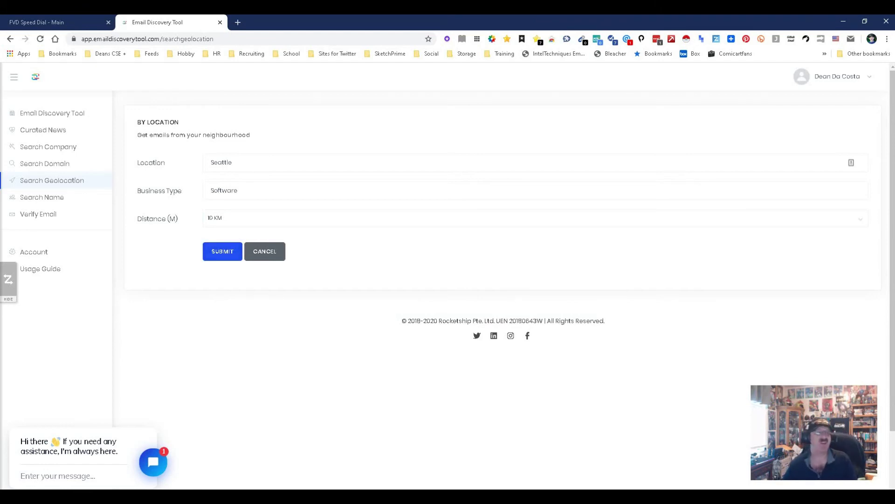
# Open the search by name and domain, and examine its first name and search source fields.
pyautogui.click(42, 197)
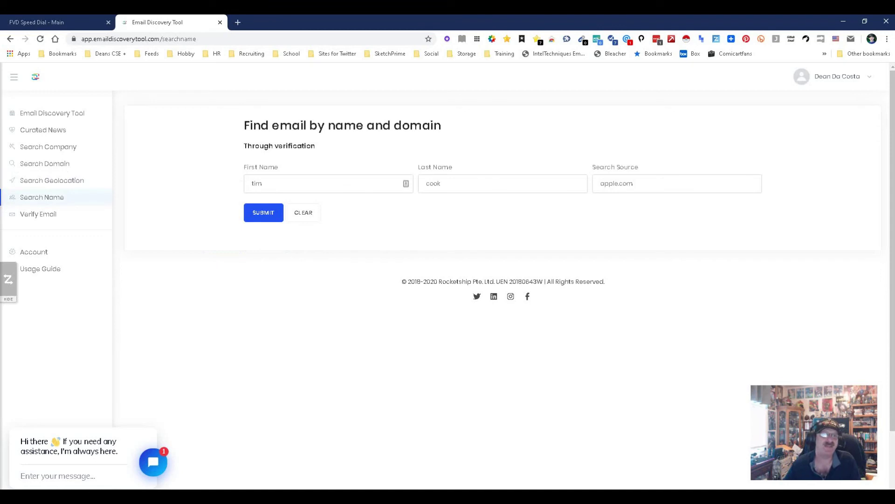
pyautogui.click(252, 184)
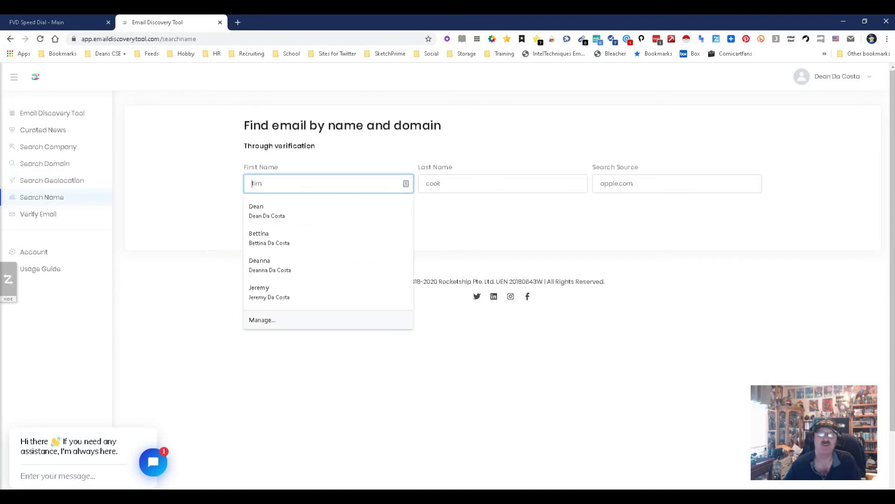
pyautogui.click(467, 221)
pyautogui.click(263, 213)
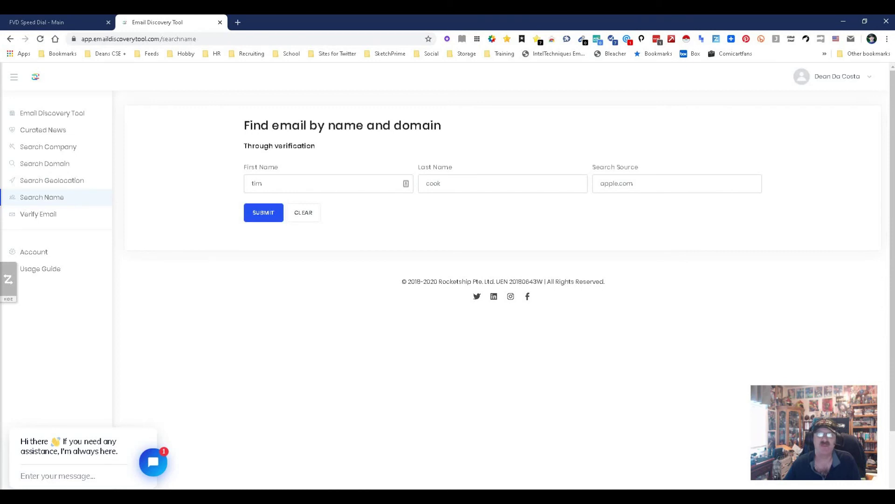
pyautogui.click(601, 183)
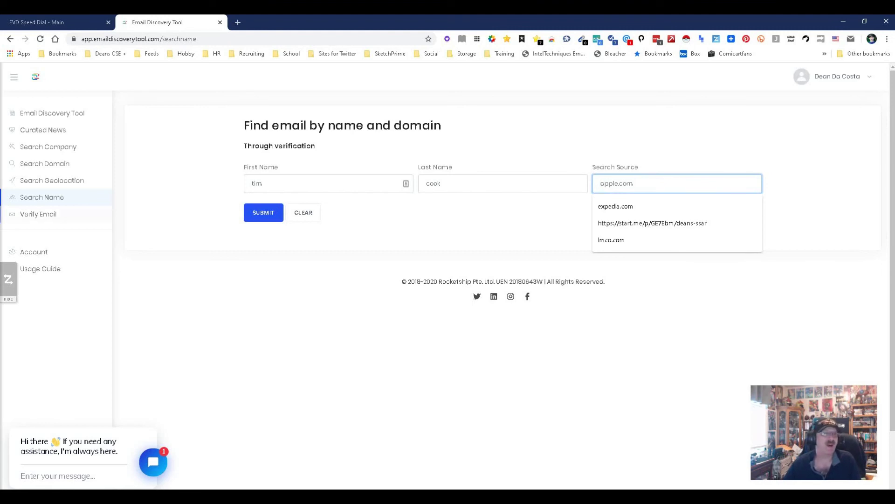
# Verify whether the suggested company email address delivers by submitting it to the email verification check.
pyautogui.click(38, 214)
pyautogui.click(280, 183)
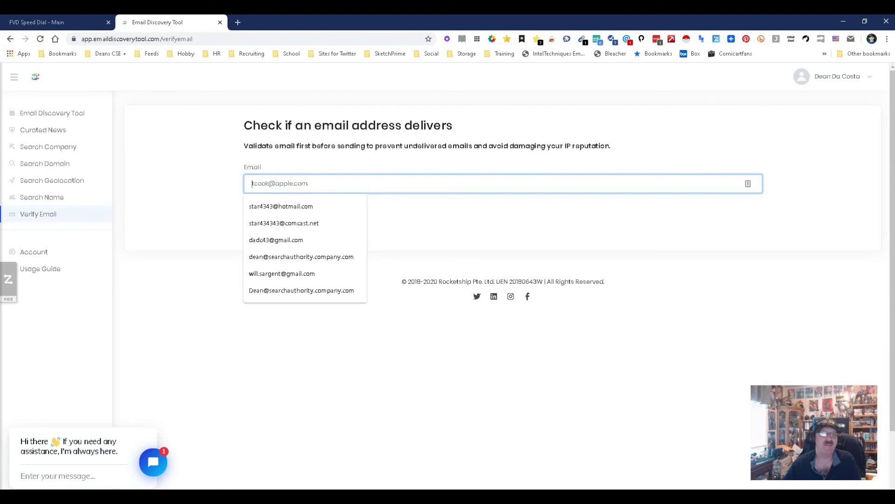
pyautogui.click(301, 290)
pyautogui.click(267, 213)
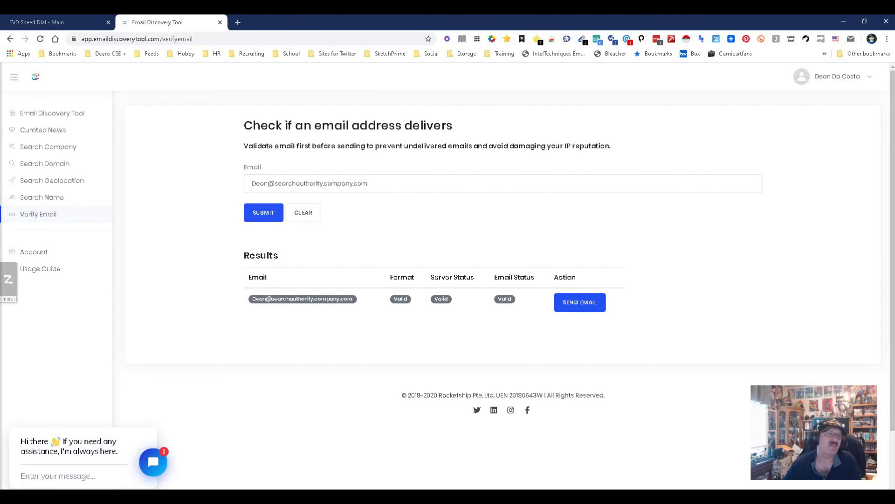
# Return to the company search page and open the Email Discovery Tool dashboard.
pyautogui.click(48, 147)
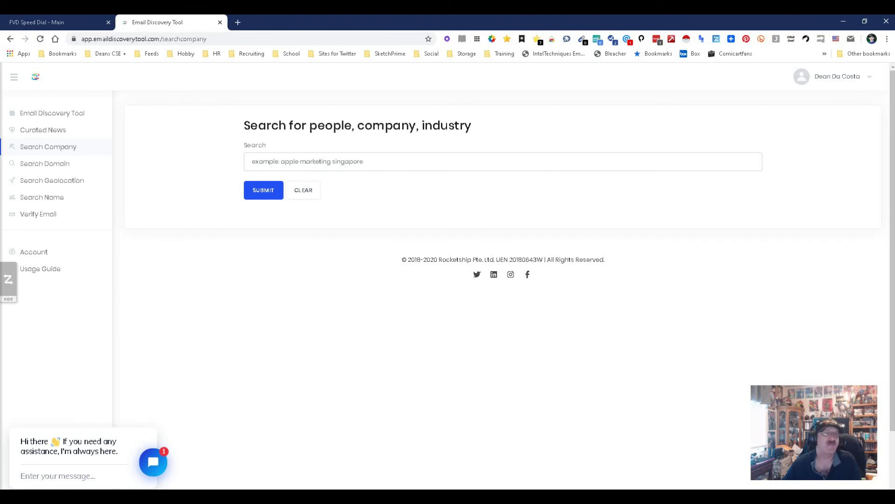
pyautogui.click(52, 114)
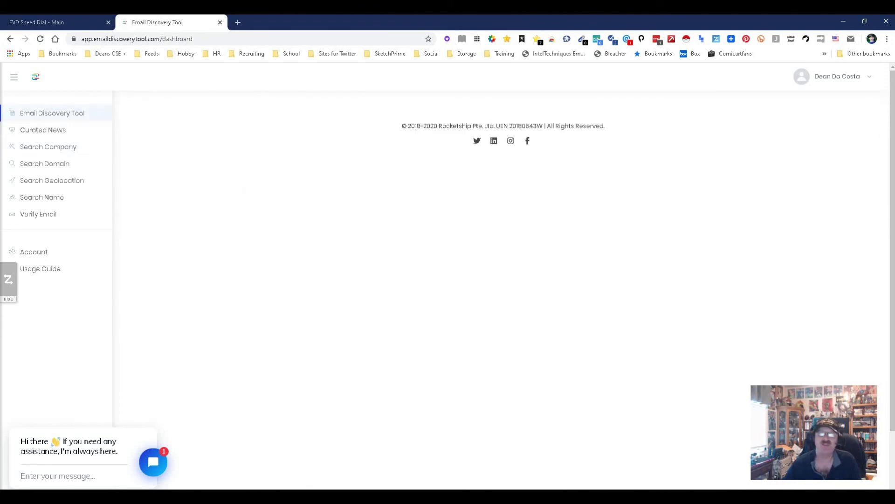